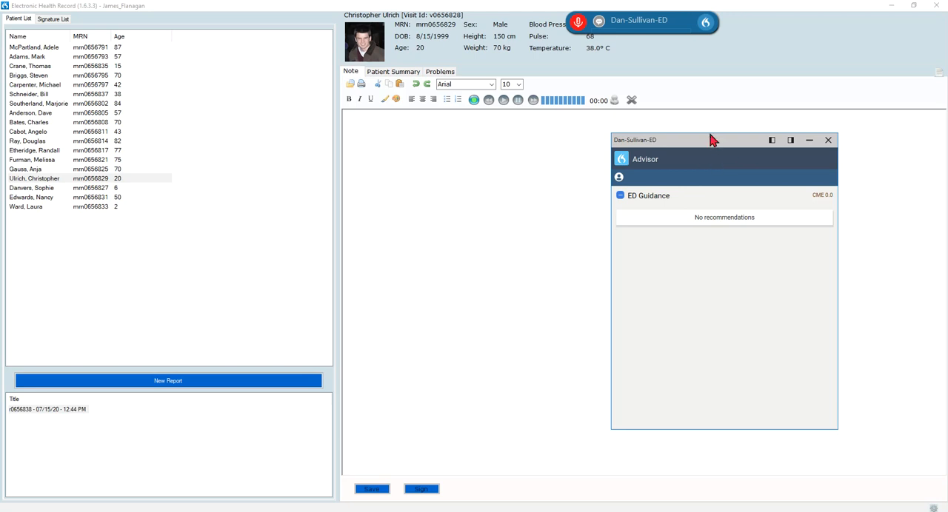
Dock the floating Advisor window alongside the electronic health record.
{"action": "mouse_move", "coordinate": [707, 147]}
{"action": "left_mouse_down"}
{"action": "mouse_move", "coordinate": [749, 155]}
{"action": "mouse_move", "coordinate": [690, 158]}
{"action": "mouse_move", "coordinate": [738, 155]}
{"action": "mouse_move", "coordinate": [702, 151]}
{"action": "left_mouse_up"}
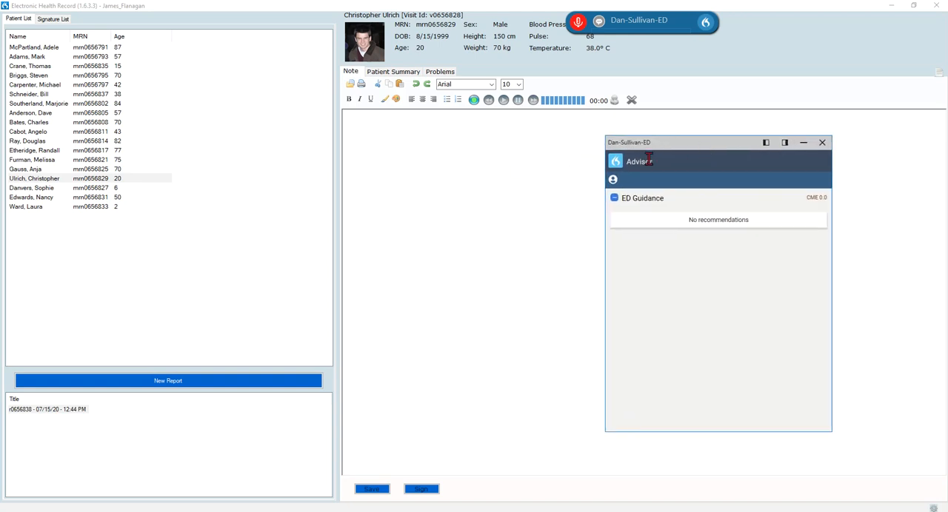
{"action": "left_click_drag", "start_coordinate": [722, 152], "coordinate": [639, 123]}
{"action": "left_click", "coordinate": [703, 118]}
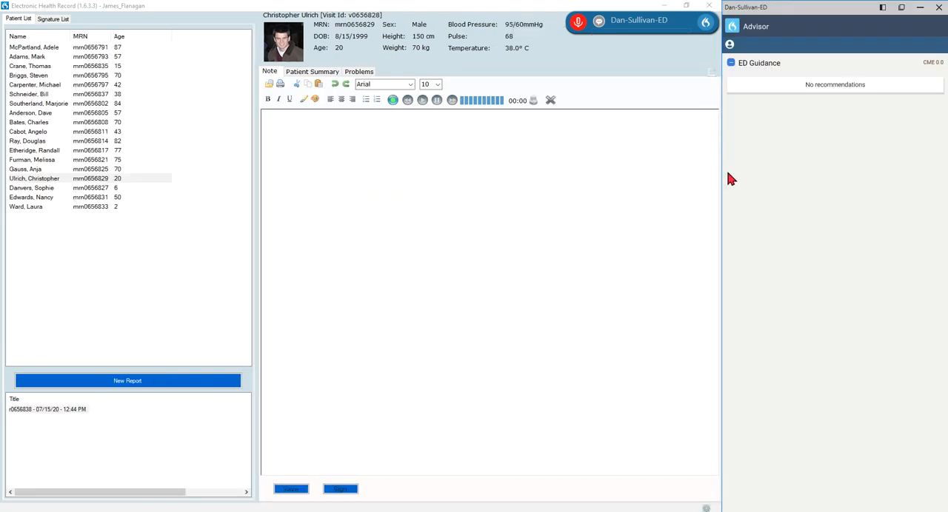
Insert the ED Note template by voice and dictate the chief complaint of a 20-year-old male with back pain.
{"action": "left_click", "coordinate": [374, 126]}
{"action": "key", "text": "KP_Add"}
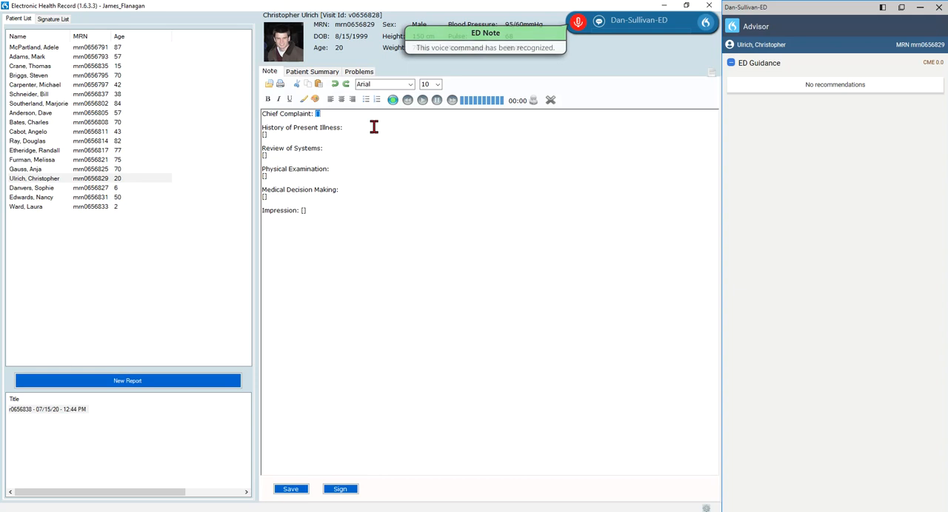
{"action": "key", "text": "KP_Add"}
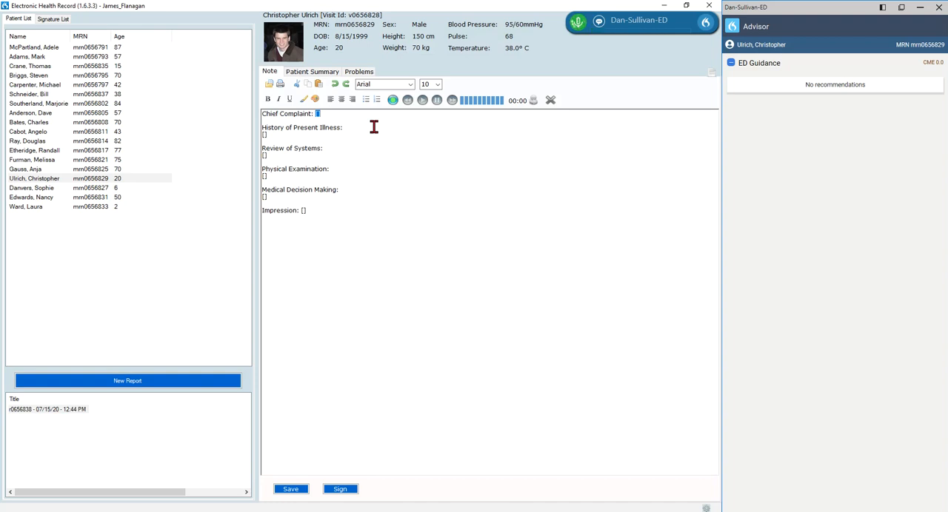
{"action": "key", "text": "KP_Add"}
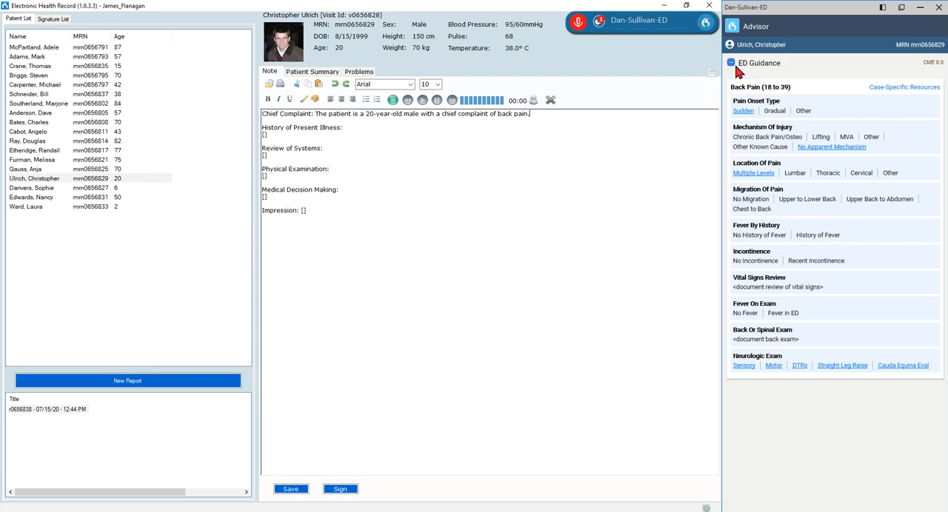
Dictate the History of Present Illness: gradual onset over the last few days, aching pain, no movement, steady in the same location.
{"action": "left_click_drag", "start_coordinate": [530, 113], "coordinate": [405, 117]}
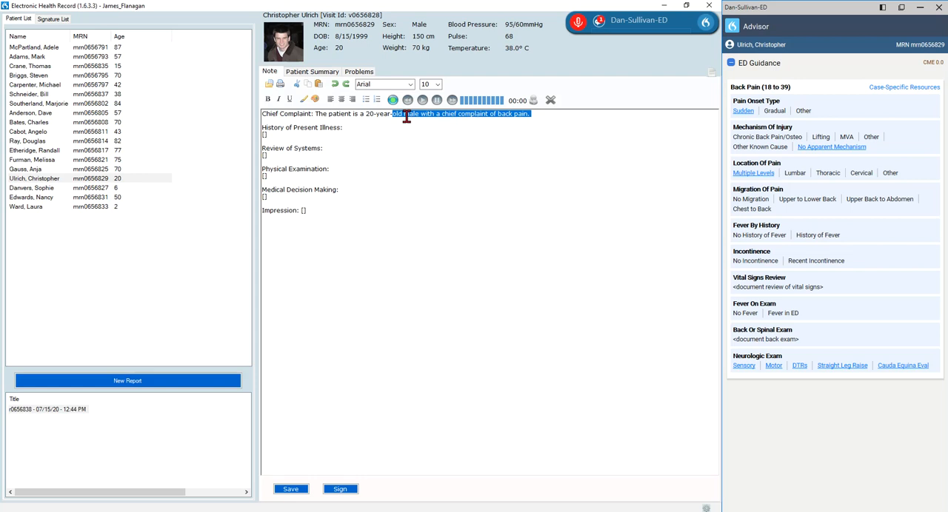
{"action": "left_click", "coordinate": [547, 119]}
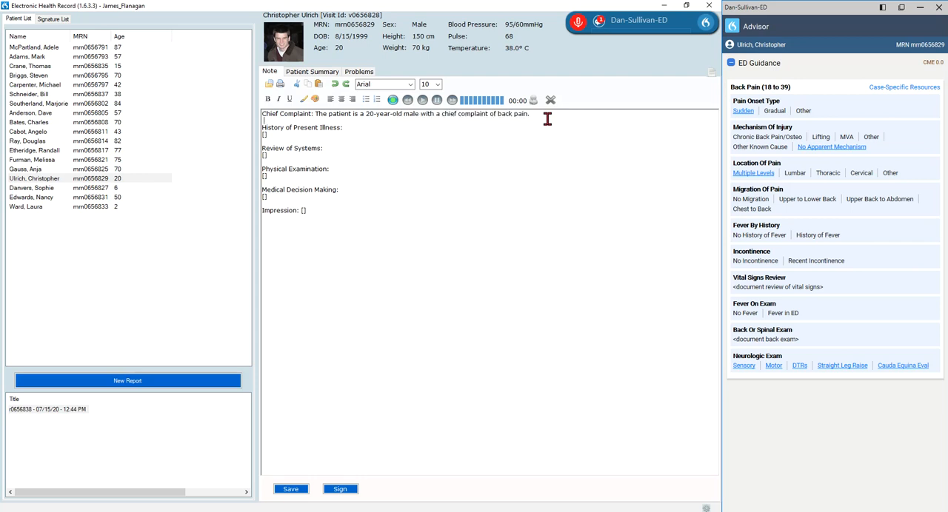
{"action": "key", "text": "Tab"}
{"action": "key", "text": "KP_Add"}
{"action": "key", "text": "KP_Add"}
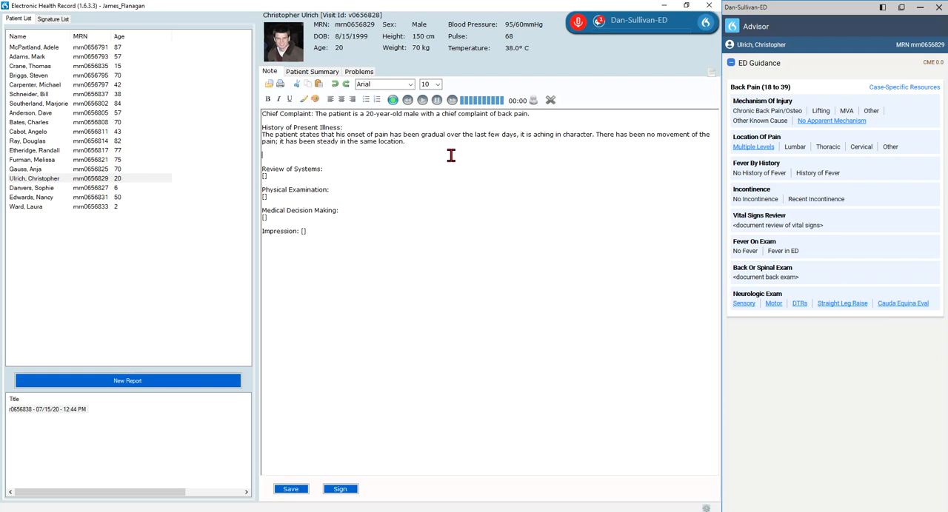
Dictate lumbar and thoracic pain after lifting furniture, no incontinence, and fever with shaking chills over the last two weeks.
{"action": "key", "text": "KP_Add"}
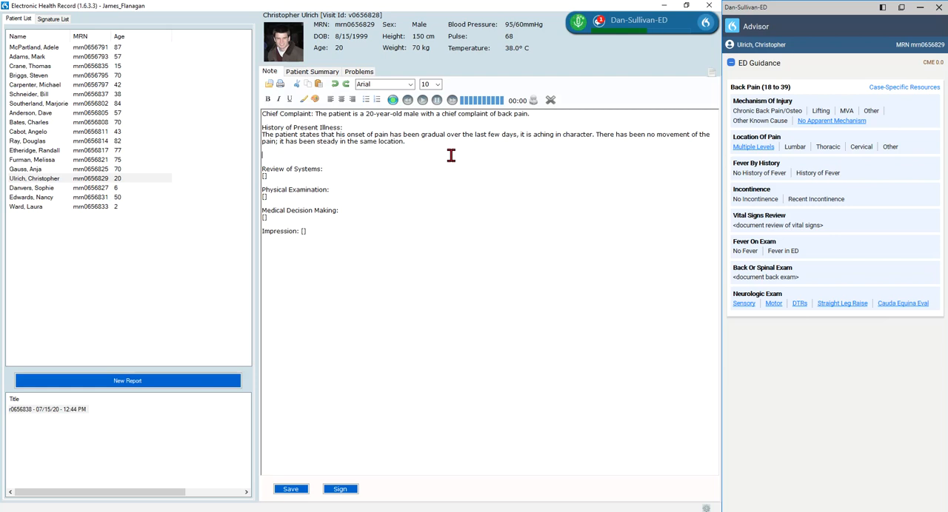
{"action": "key", "text": "KP_Add"}
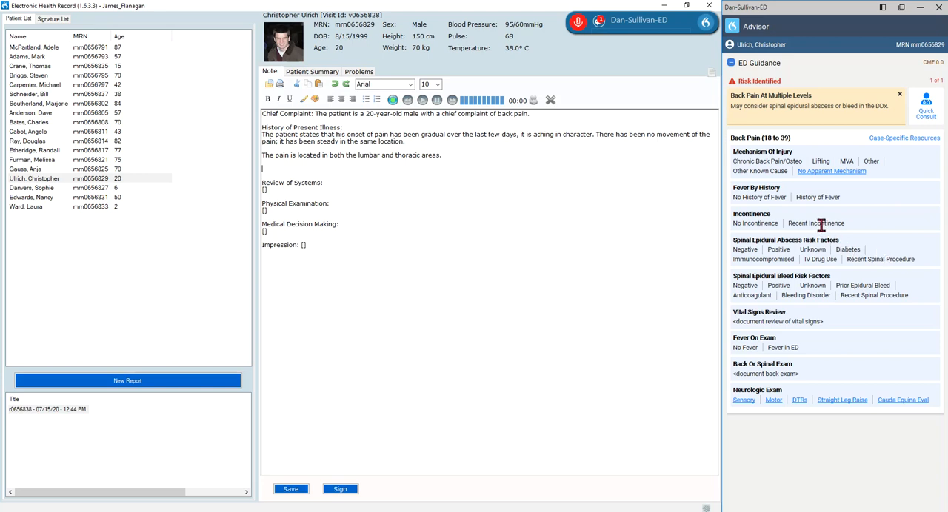
{"action": "key", "text": "KP_Add"}
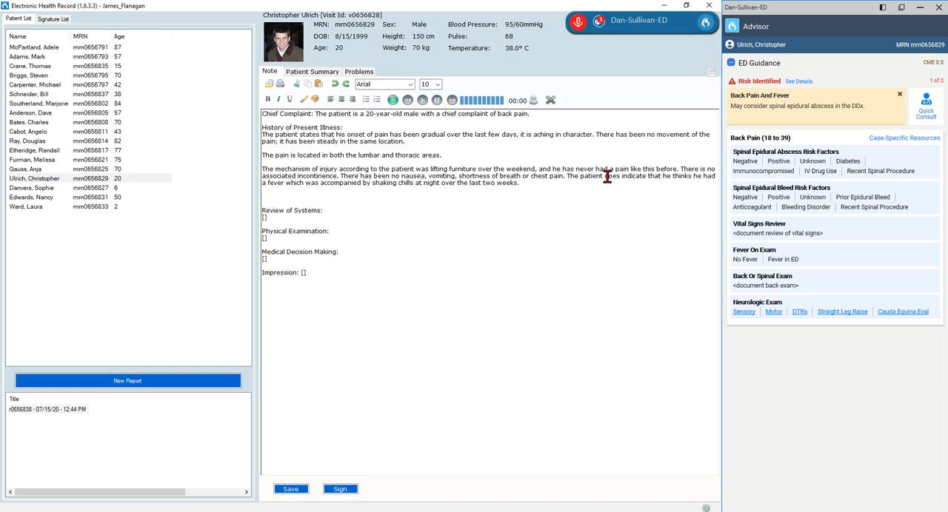
Consult the Spinal Epidural Abscess reference for the back pain and fever alert, including its Clinical Risk and Safety Pearls.
{"action": "left_click_drag", "start_coordinate": [323, 184], "coordinate": [447, 186]}
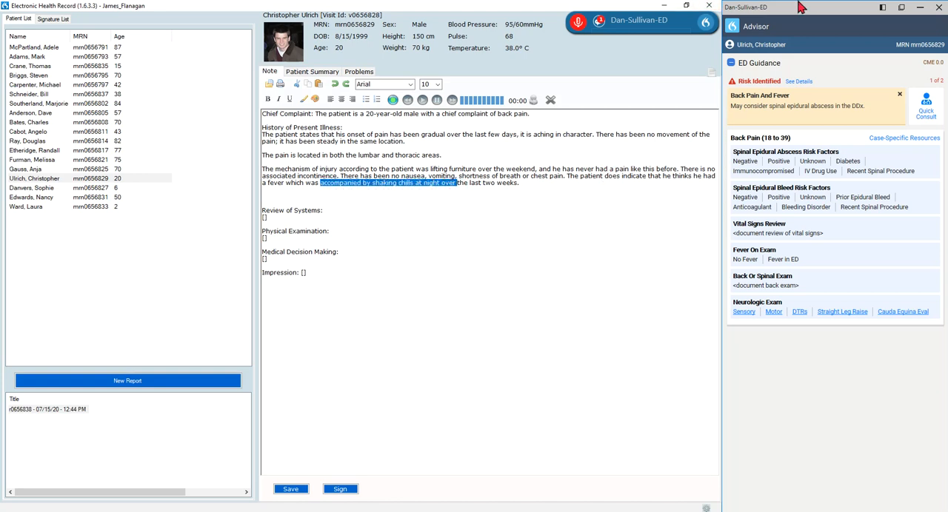
{"action": "left_click_drag", "start_coordinate": [444, 157], "coordinate": [297, 156]}
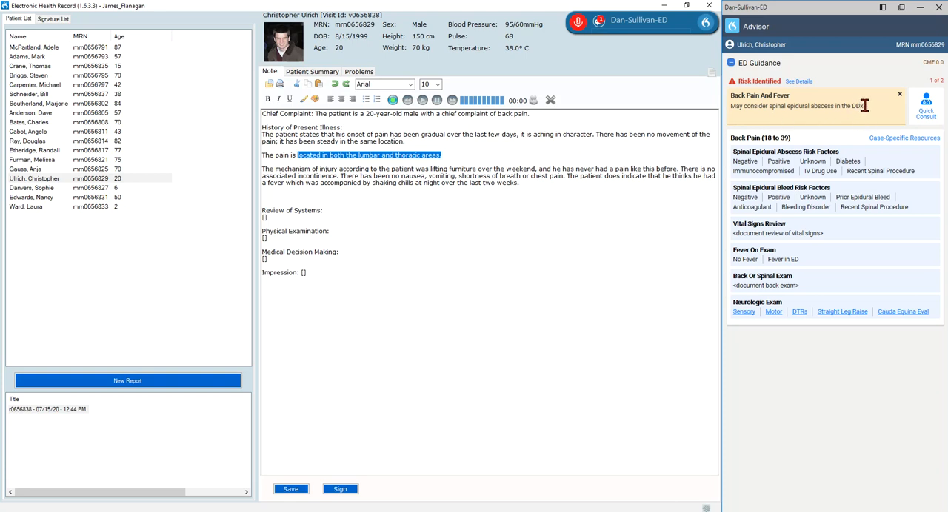
{"action": "left_click", "coordinate": [926, 110]}
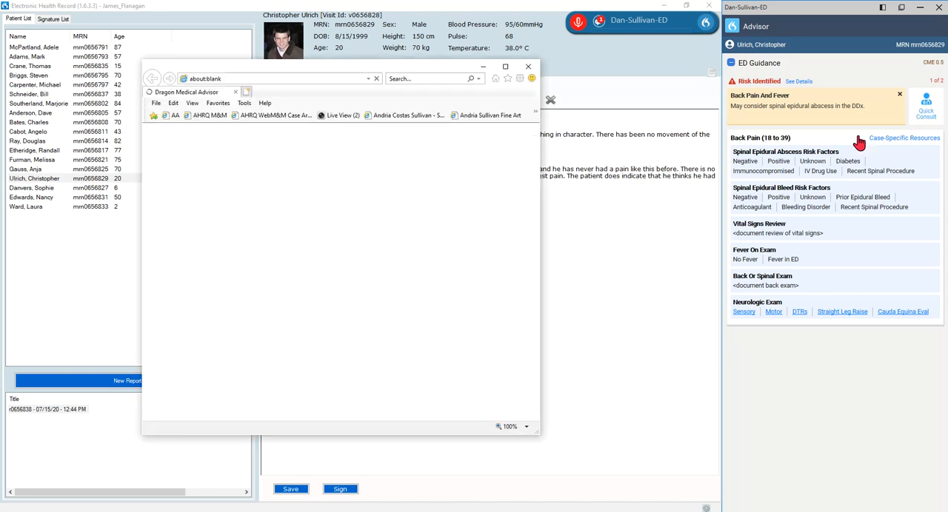
{"action": "left_click_drag", "start_coordinate": [403, 70], "coordinate": [518, 80]}
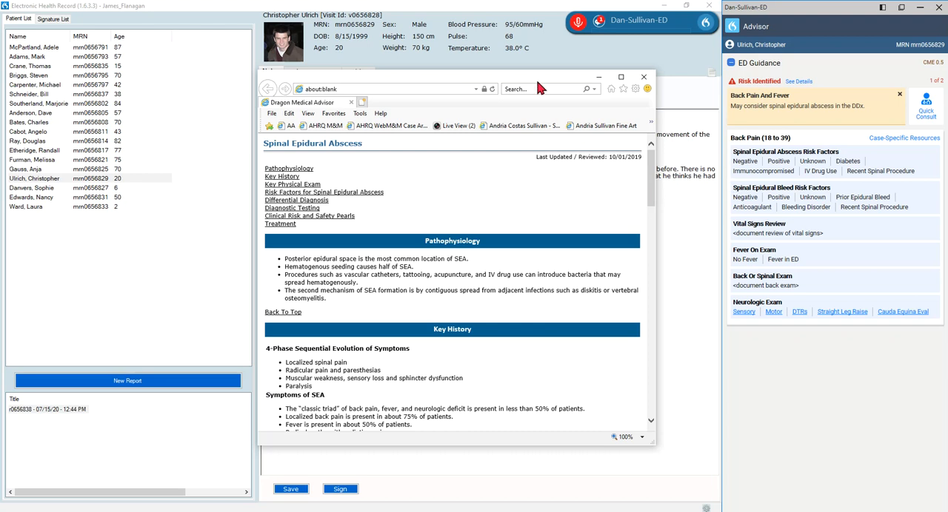
{"action": "left_click_drag", "start_coordinate": [536, 79], "coordinate": [553, 84]}
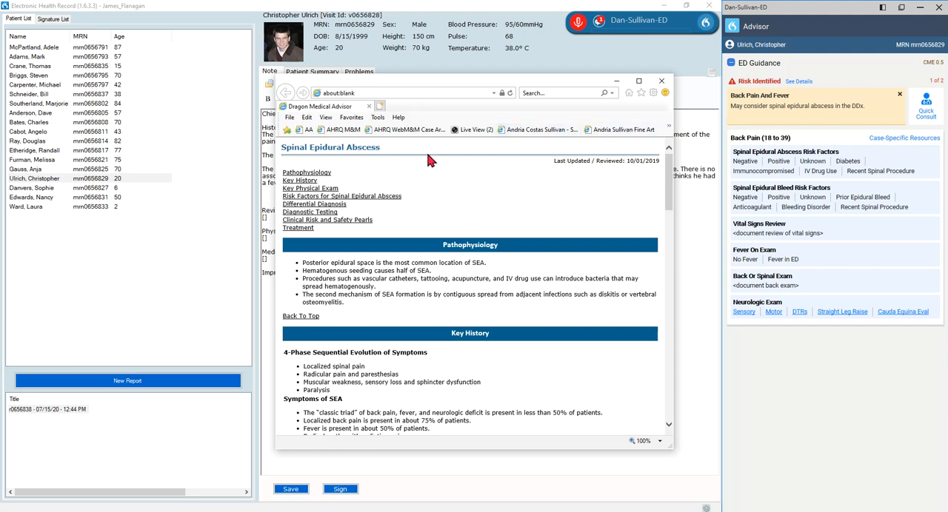
{"action": "left_click_drag", "start_coordinate": [665, 175], "coordinate": [644, 165]}
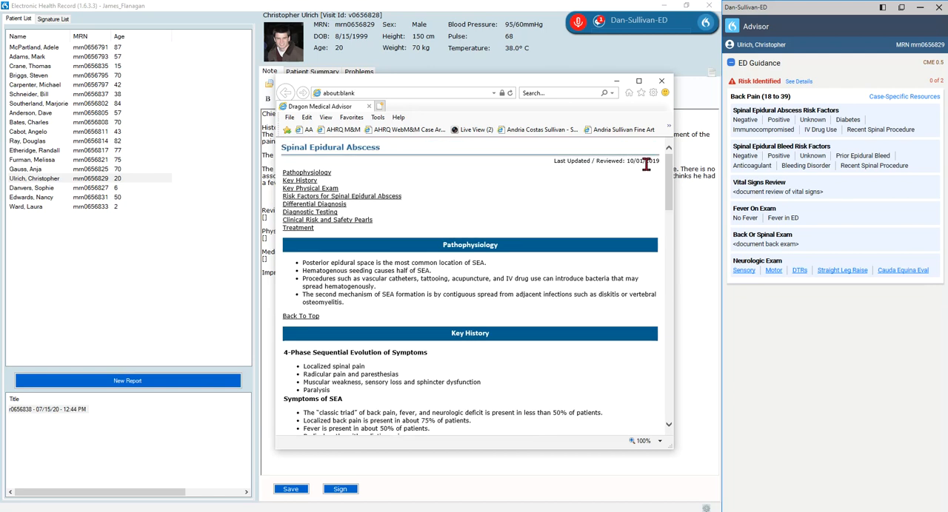
{"action": "left_click", "coordinate": [351, 221]}
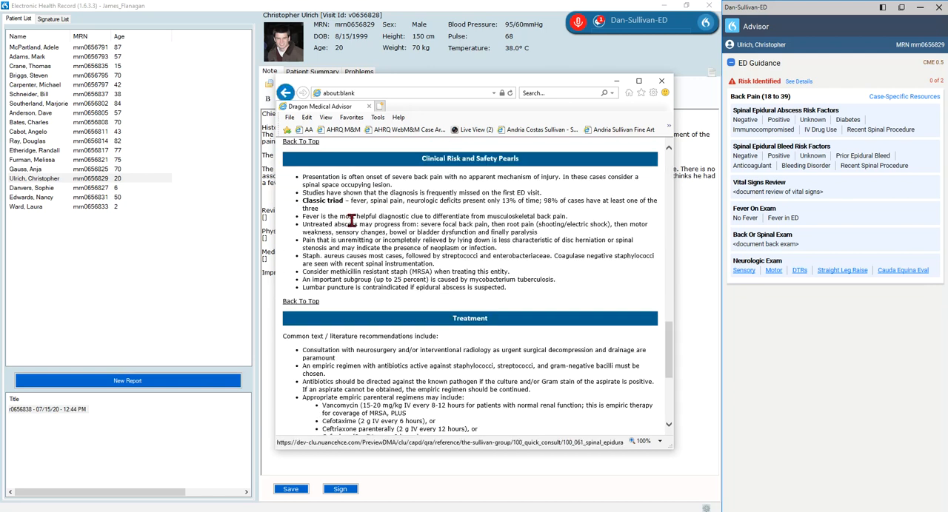
{"action": "left_click", "coordinate": [659, 84]}
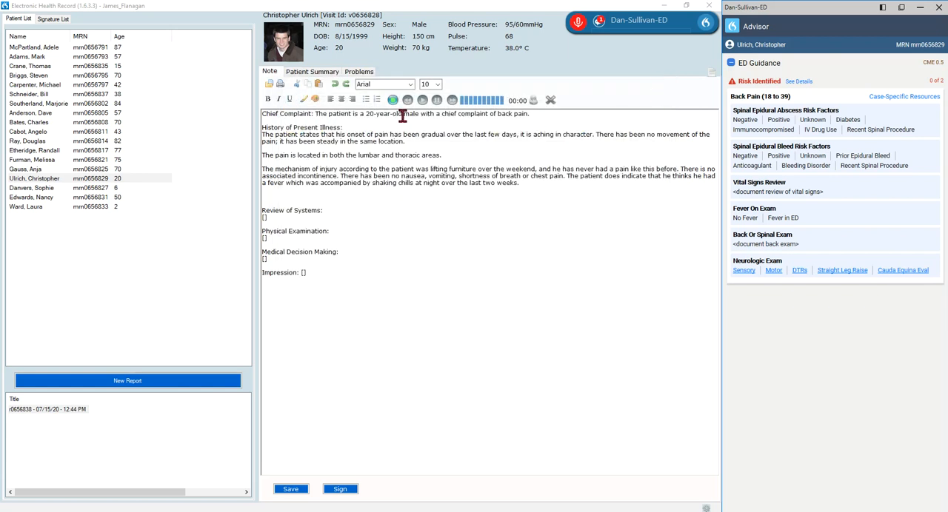
Record no epidural bleed or spinal epidural abscess risk factors, and fill in the review of systems and the physical examination up to the musculoskeletal exam.
{"action": "left_click_drag", "start_coordinate": [376, 114], "coordinate": [530, 113]}
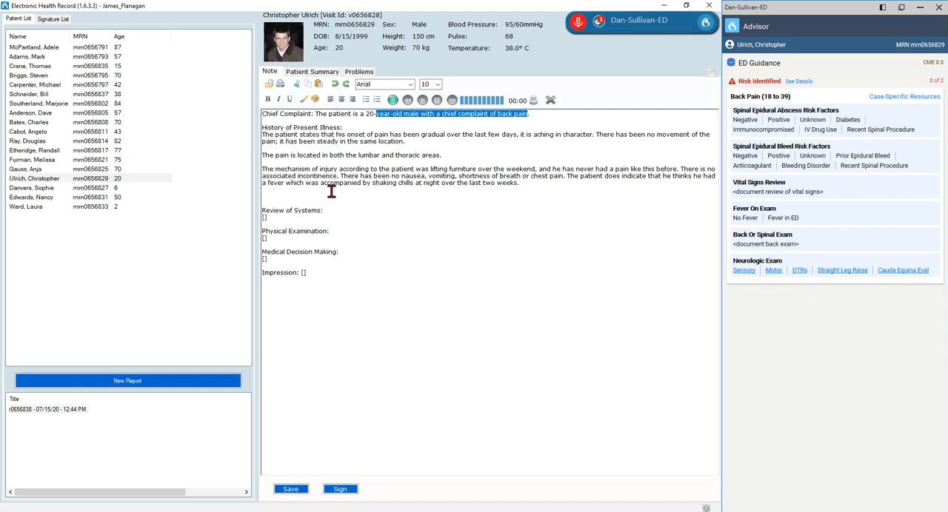
{"action": "left_click", "coordinate": [295, 196]}
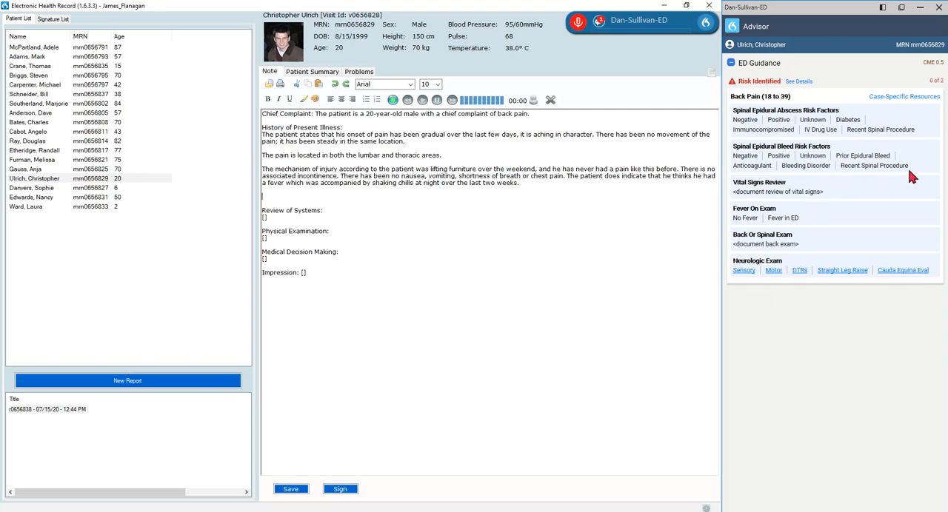
{"action": "key", "text": "KP_Add"}
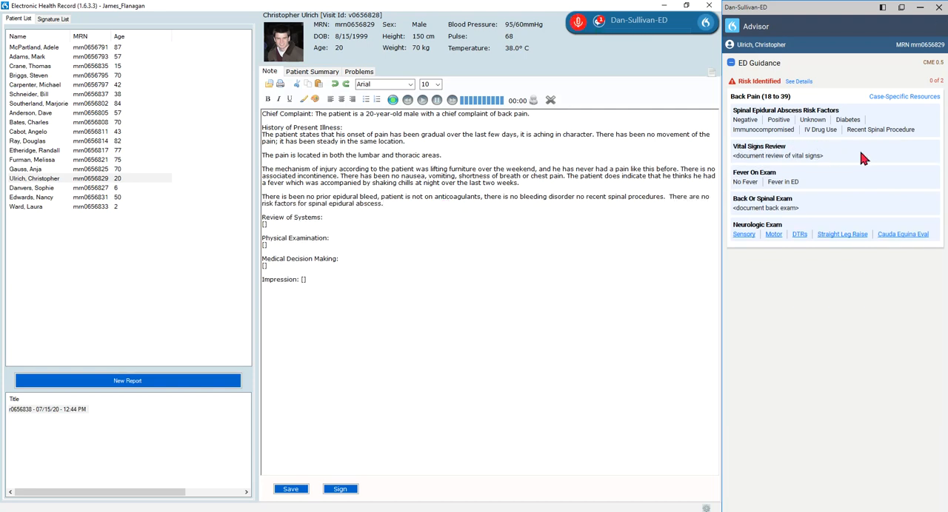
{"action": "left_click", "coordinate": [742, 120]}
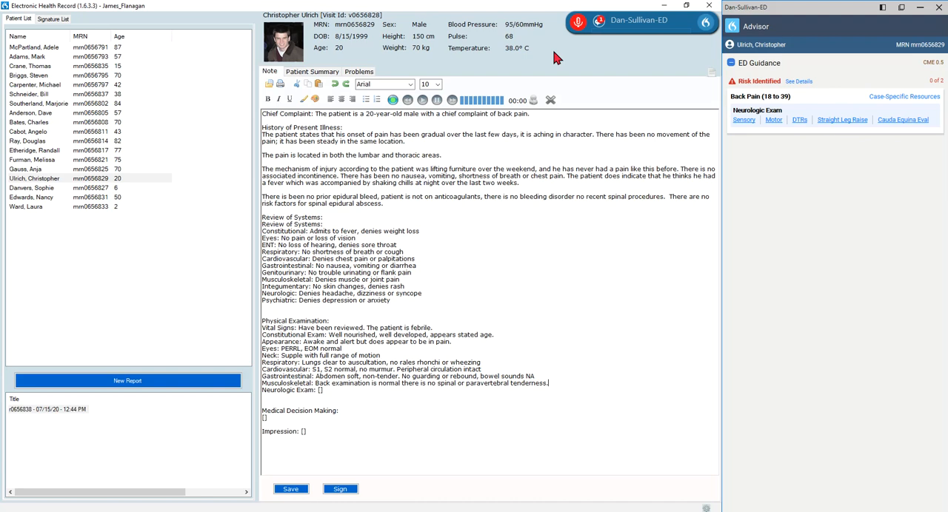
Review the neurologic exam references: the sensory level-of-lesion table, the full-body dermatome map and the motor level-of-lesion table.
{"action": "left_click", "coordinate": [745, 121]}
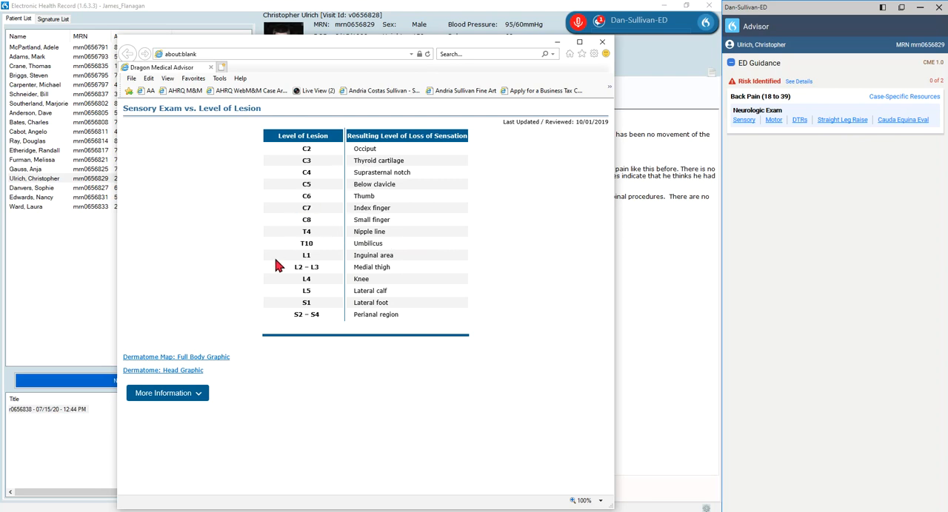
{"action": "left_click", "coordinate": [180, 360]}
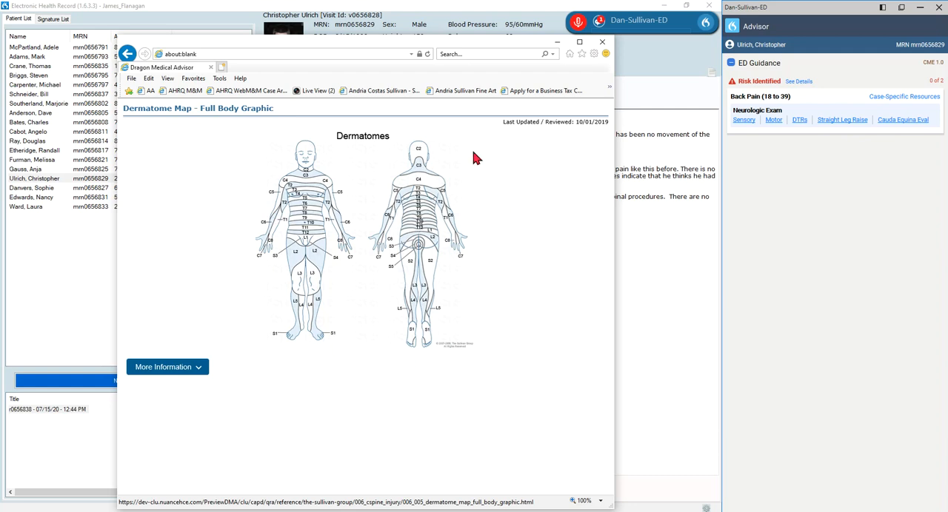
{"action": "left_click", "coordinate": [773, 121]}
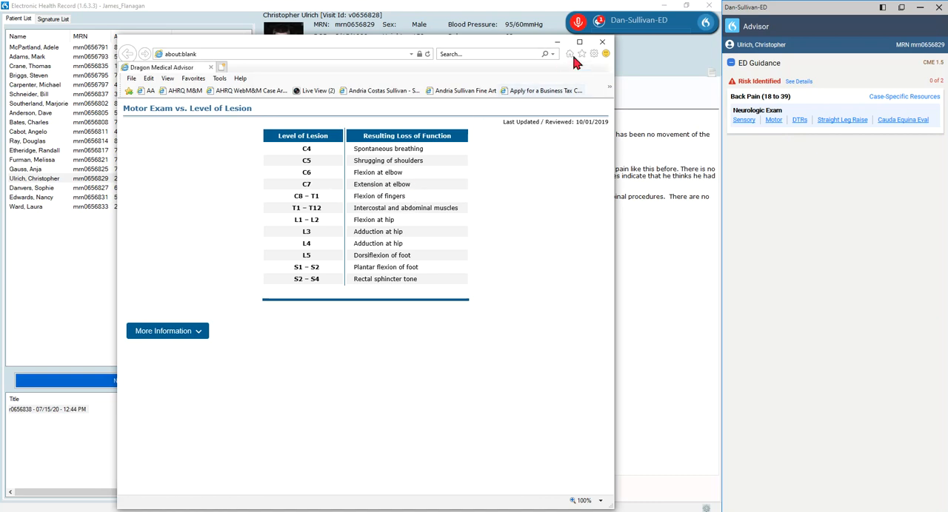
{"action": "left_click", "coordinate": [599, 49]}
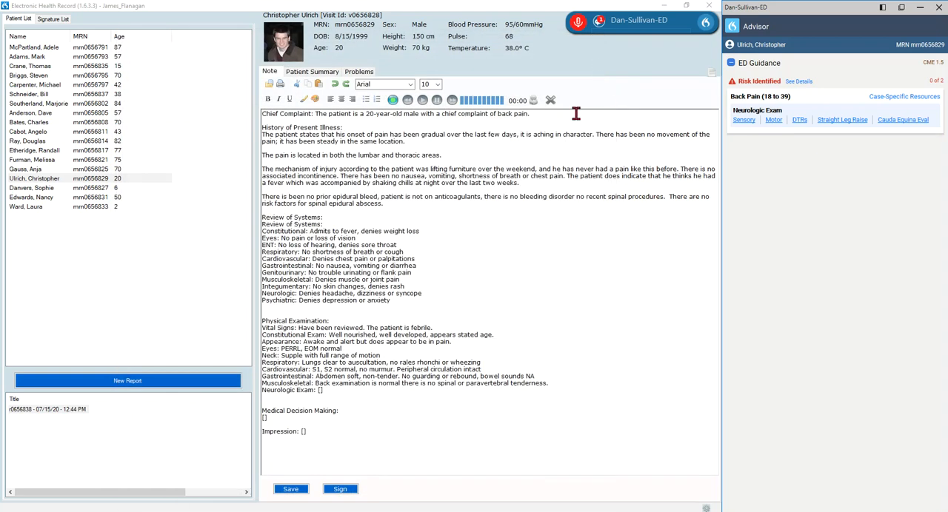
Browse the case-specific back pain resources for the Spinal Cord Syndromes Table and the Anterior Cord illustration.
{"action": "left_click", "coordinate": [888, 102]}
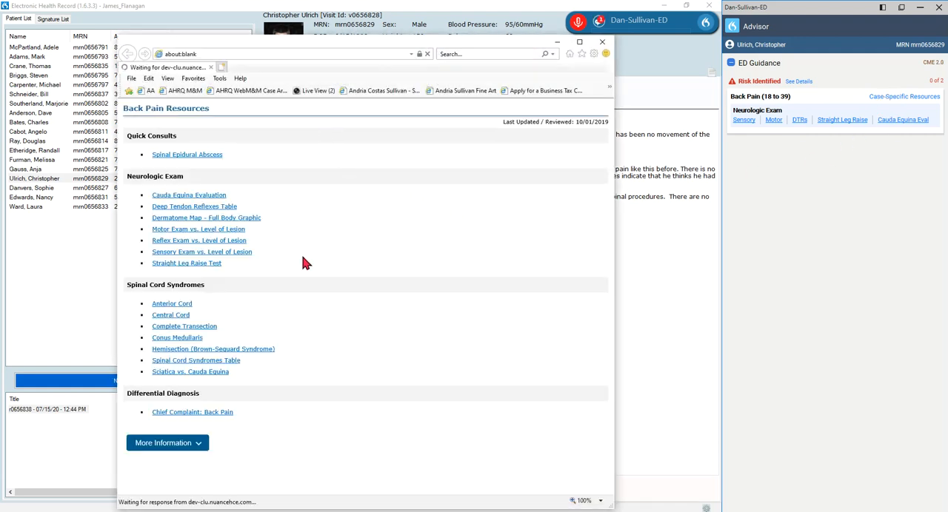
{"action": "left_click", "coordinate": [216, 364]}
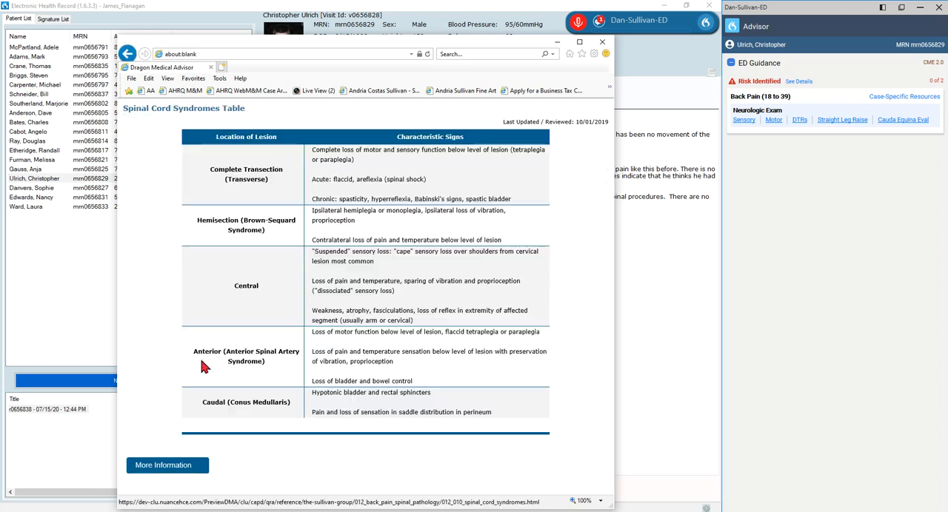
{"action": "left_click", "coordinate": [128, 54]}
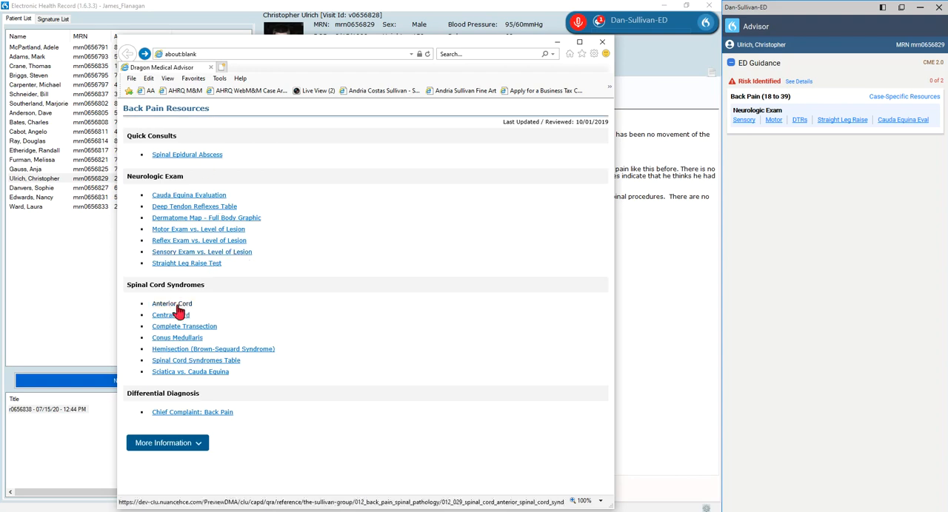
{"action": "left_click", "coordinate": [175, 303]}
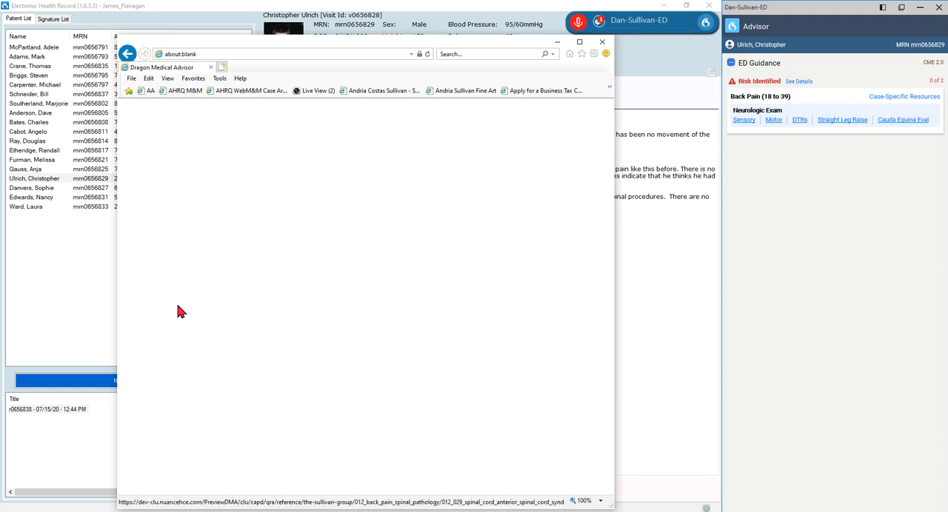
{"action": "left_click", "coordinate": [604, 48]}
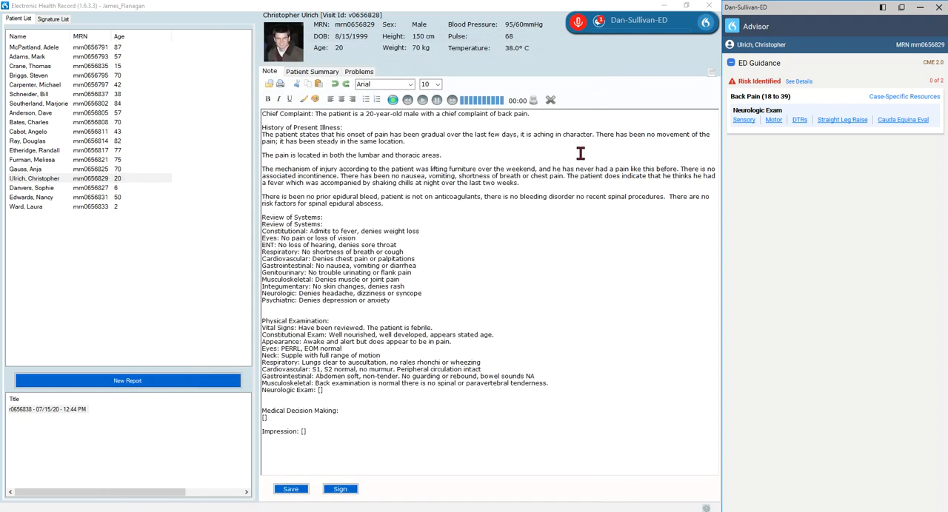
Dictate the neurologic exam as normal and benign, with no sensorimotor focal deficits, normal deep tendon reflexes and negative straight leg raise.
{"action": "left_click", "coordinate": [563, 384]}
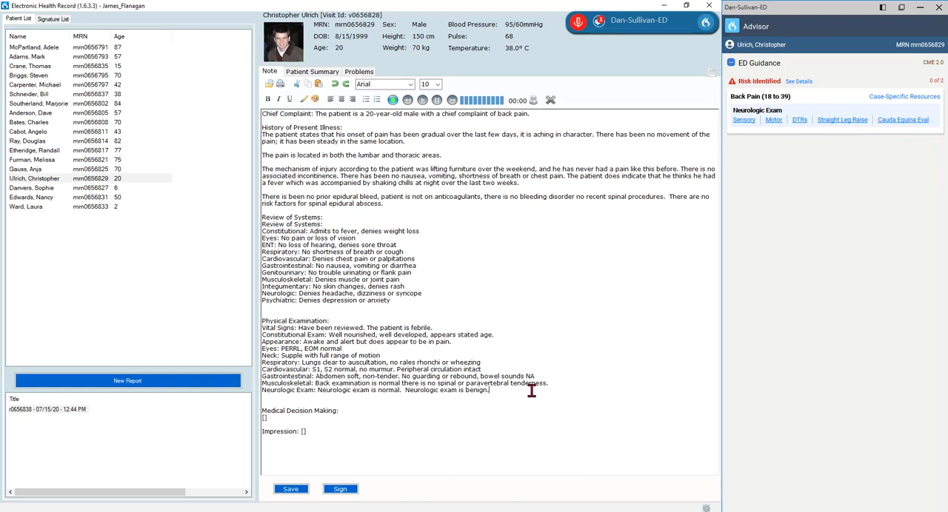
{"action": "key", "text": "F4"}
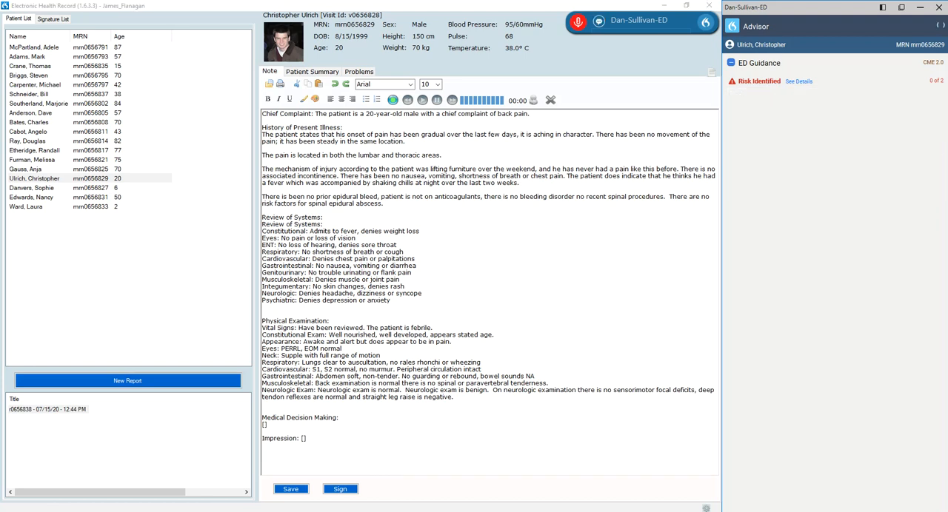
{"action": "left_click", "coordinate": [460, 183]}
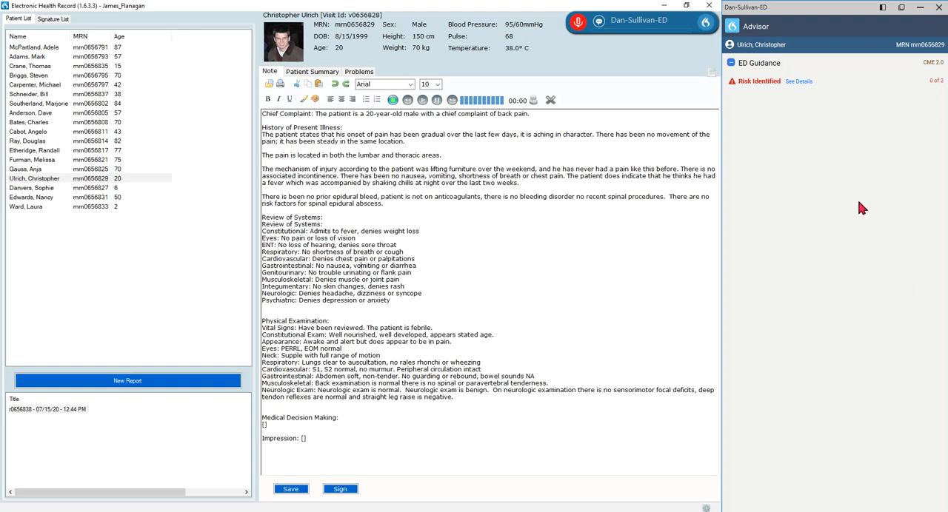
Clear the current note and replace it with the completed back pain note whose impression is musculoskeletal lumbar strain.
{"action": "left_click", "coordinate": [367, 188]}
{"action": "key", "text": "KP_Add"}
{"action": "key", "text": "ctrl+a"}
{"action": "key", "text": "Delete"}
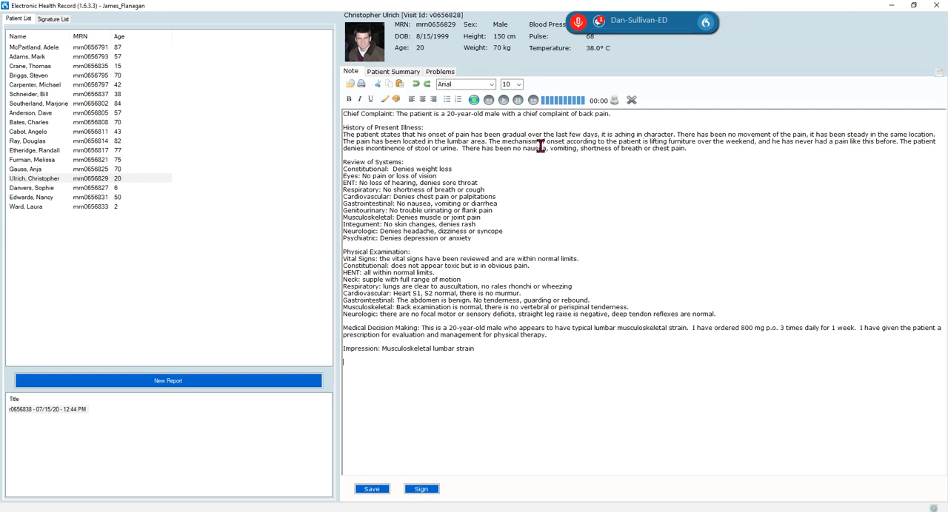
Bring up ED Guidance for the note by voice and dictate an addendum of fever history with shaking chills over the last 2 weeks.
{"action": "key", "text": "KP_Add"}
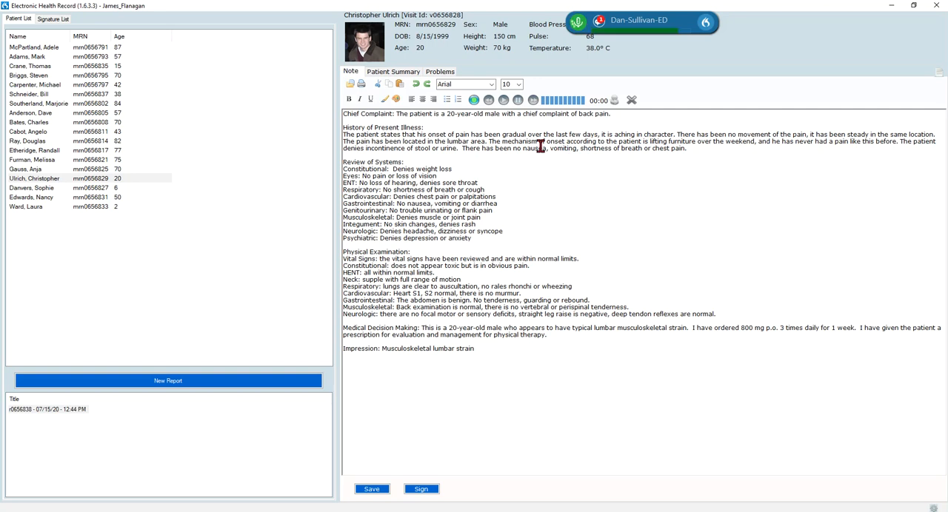
{"action": "key", "text": "KP_Add"}
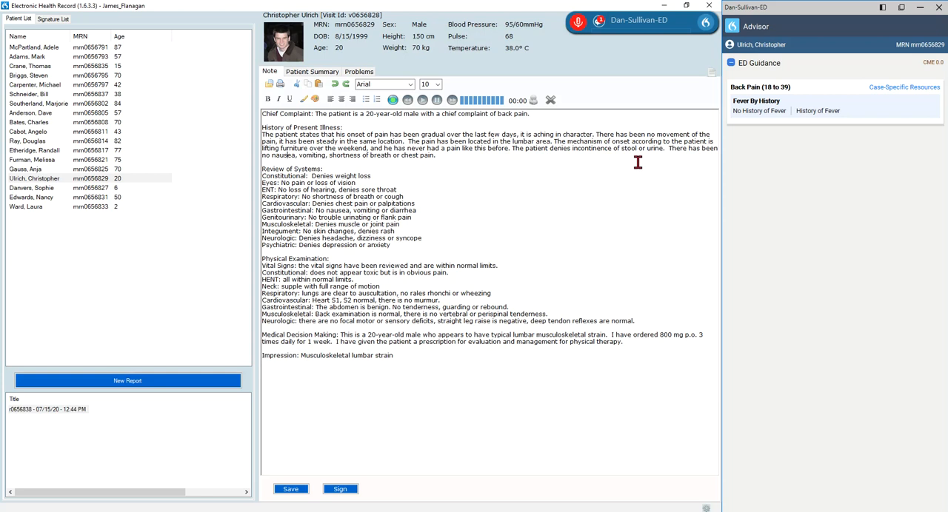
{"action": "key", "text": "KP_Add"}
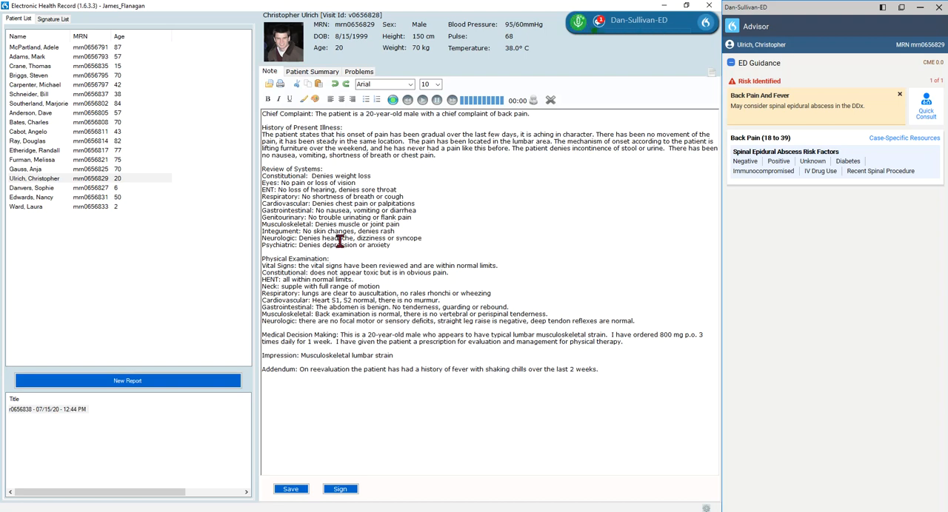
Replace the whole note with the completed note for a 2-year-old with fever and bring up its ED Guidance by voice.
{"action": "key", "text": "ctrl+a"}
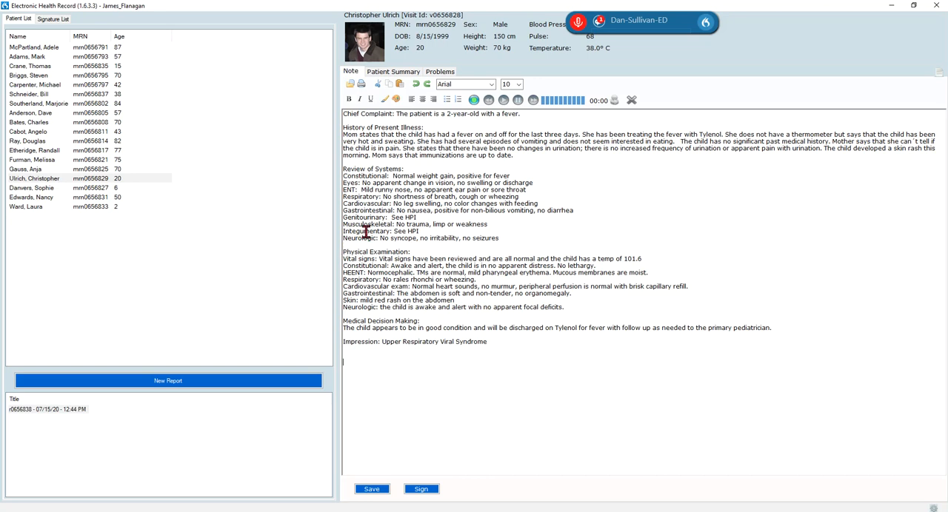
{"action": "key", "text": "KP_Add"}
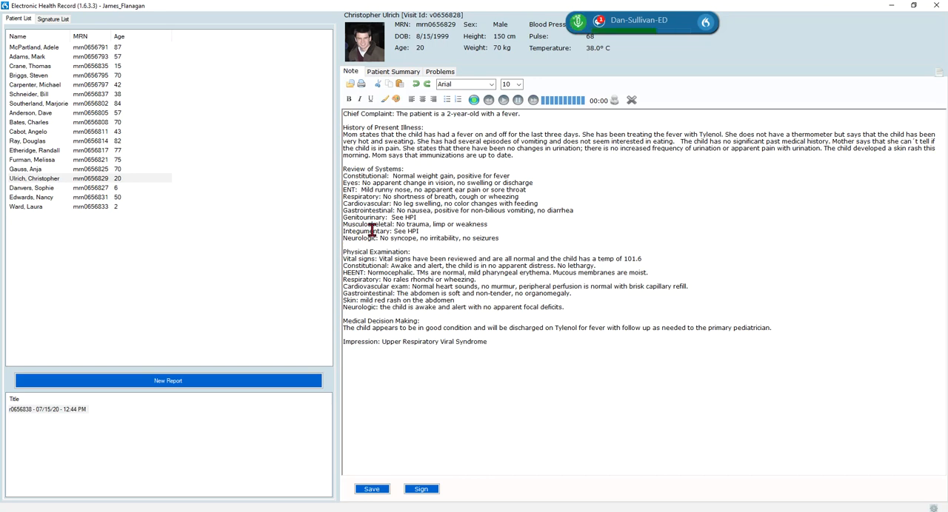
{"action": "key", "text": "KP_Add"}
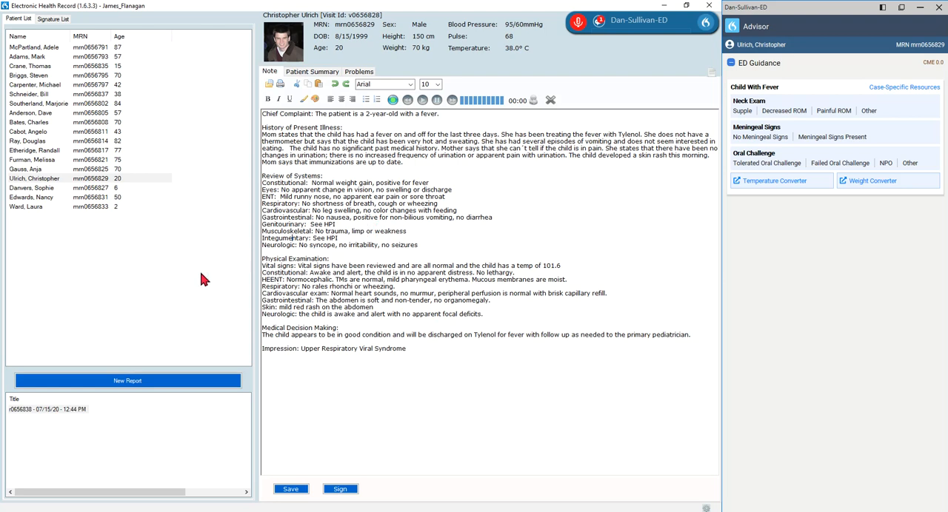
Start dictating below the impression of the 2-year-old's fever note.
{"action": "left_click", "coordinate": [277, 371]}
{"action": "key", "text": "KP_Add"}
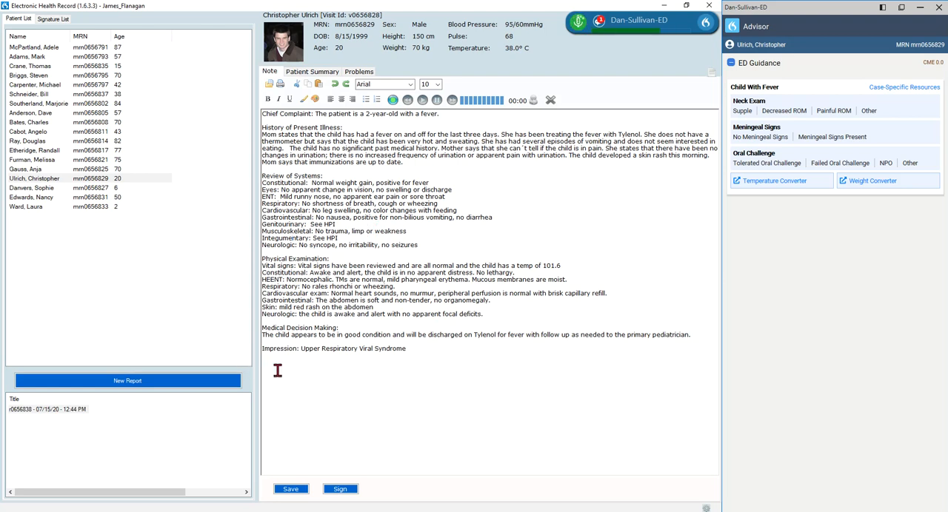